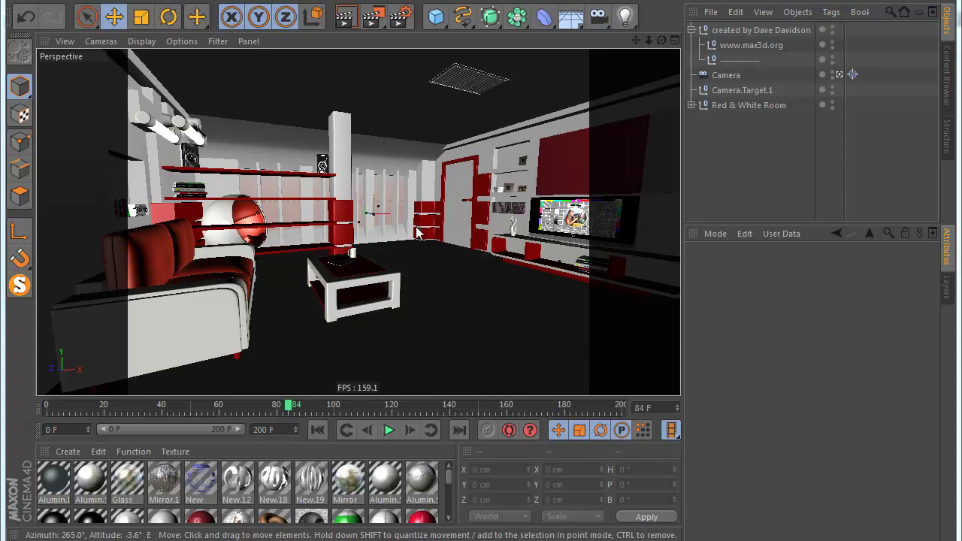
Select the room's floor cube (5917.276 × 200 × 5646.153 cm) in the viewport.
left_click(337, 285)
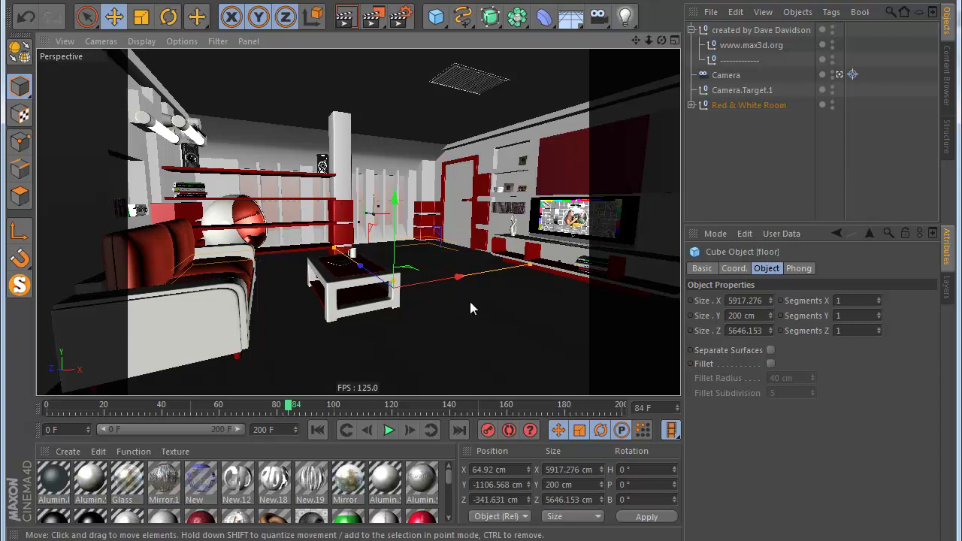
Isolate the floor with MagicSolo and colour its Plane material red (R179 G19 B19).
key("ctrl+shift+s")
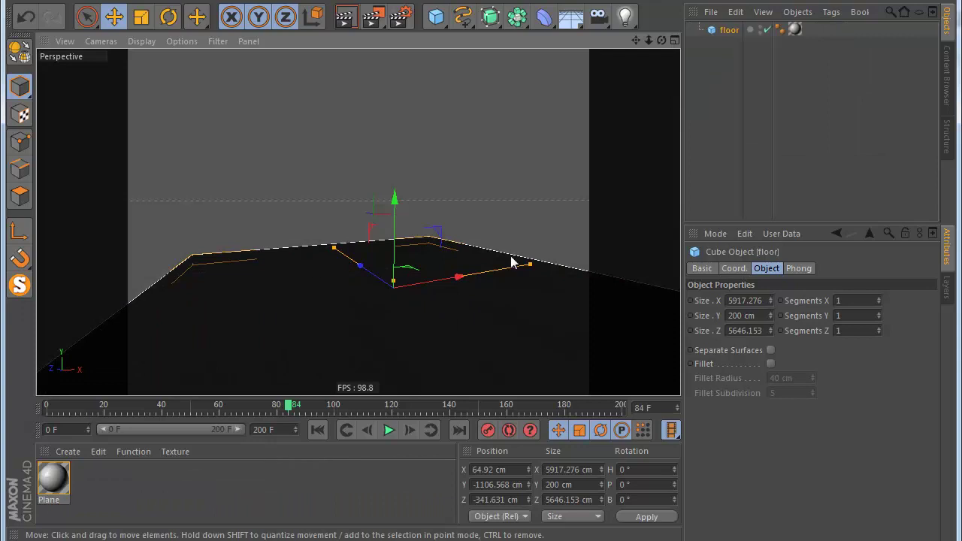
double_click(54, 481)
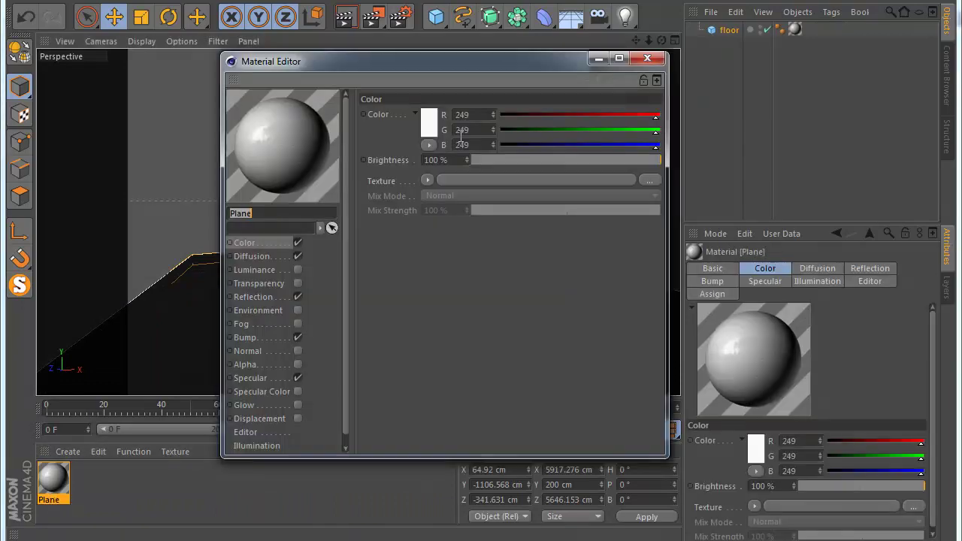
left_click_drag(437, 75, 566, 111)
left_click(552, 161)
left_click(538, 133)
left_click(520, 228)
left_click(777, 94)
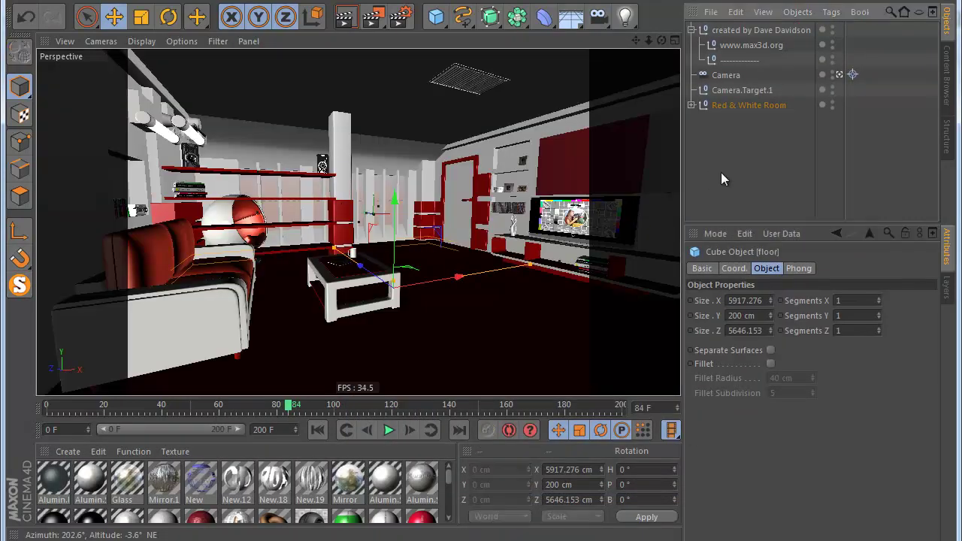
left_click(721, 172)
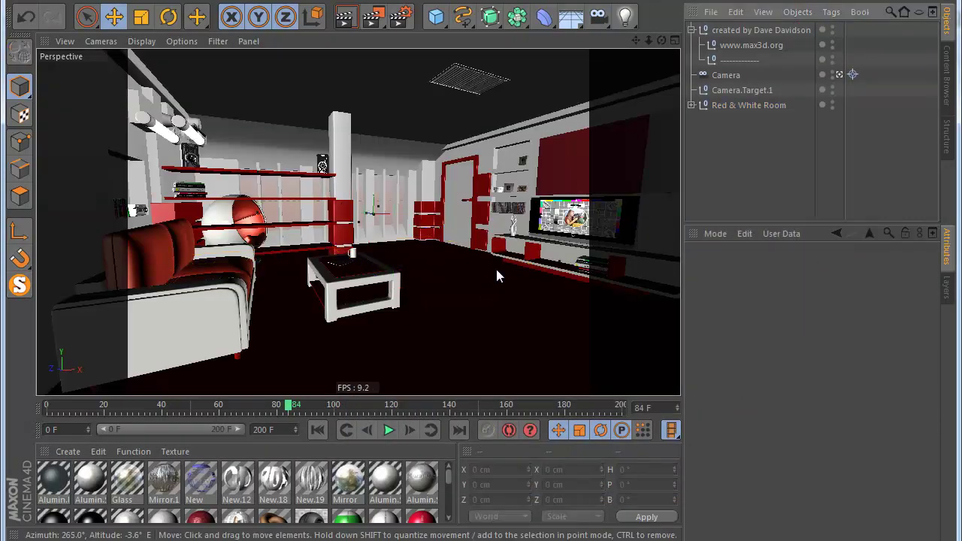
Add a Sphere primitive above the isolated floor and move it along Z.
left_click(453, 310)
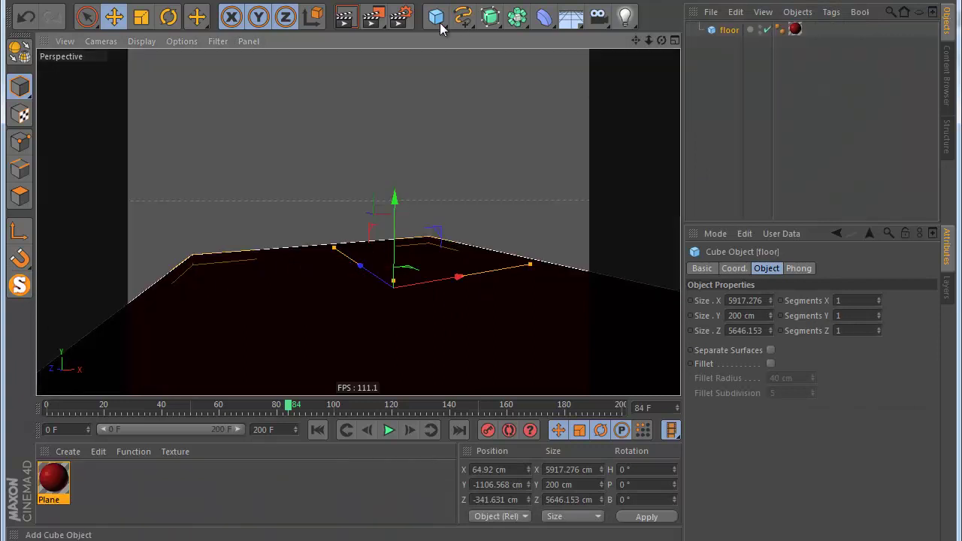
left_click(436, 17)
left_click(741, 65)
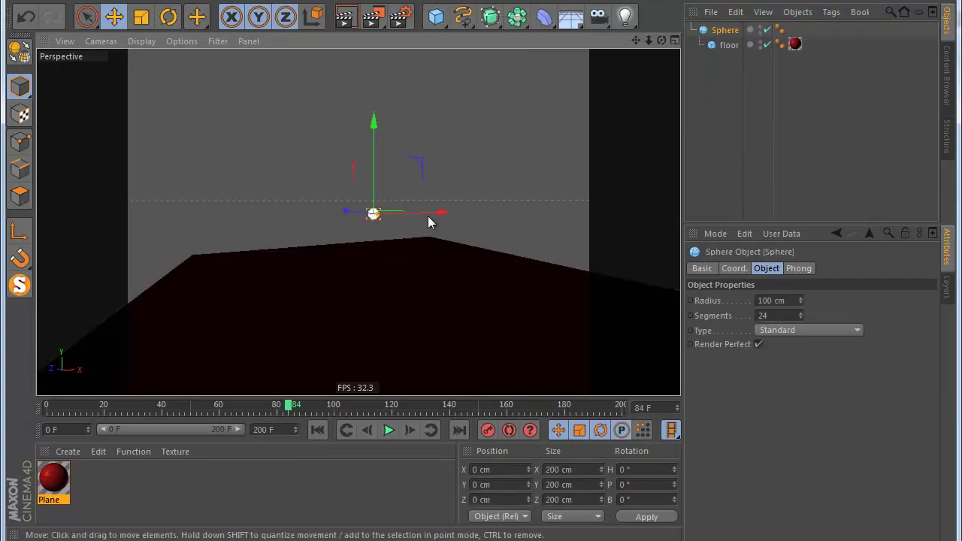
left_click_drag(345, 213, 509, 225)
left_click(767, 170)
Create material Mat.1, apply it to the sphere, and make it bright green.
left_click(216, 489)
double_click(216, 488)
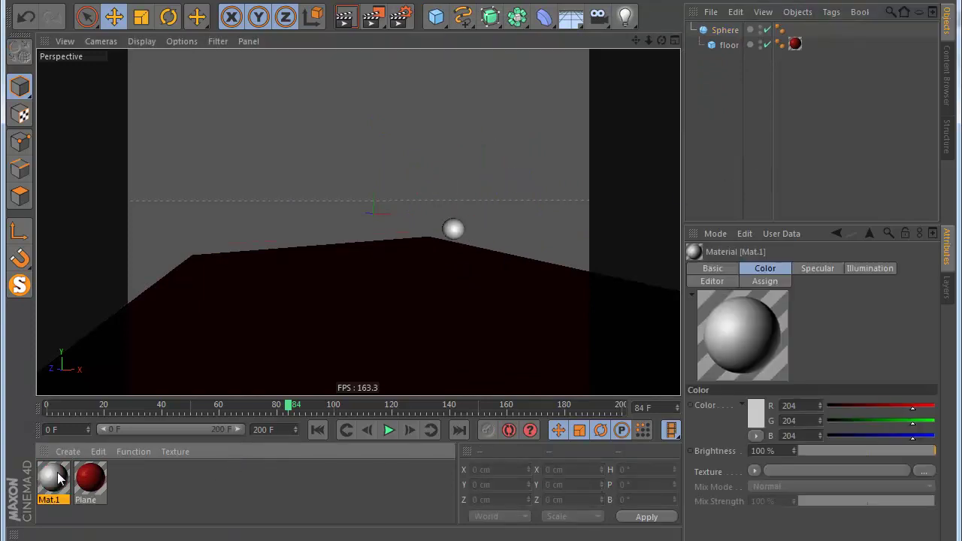
left_click_drag(53, 478, 447, 220)
double_click(49, 484)
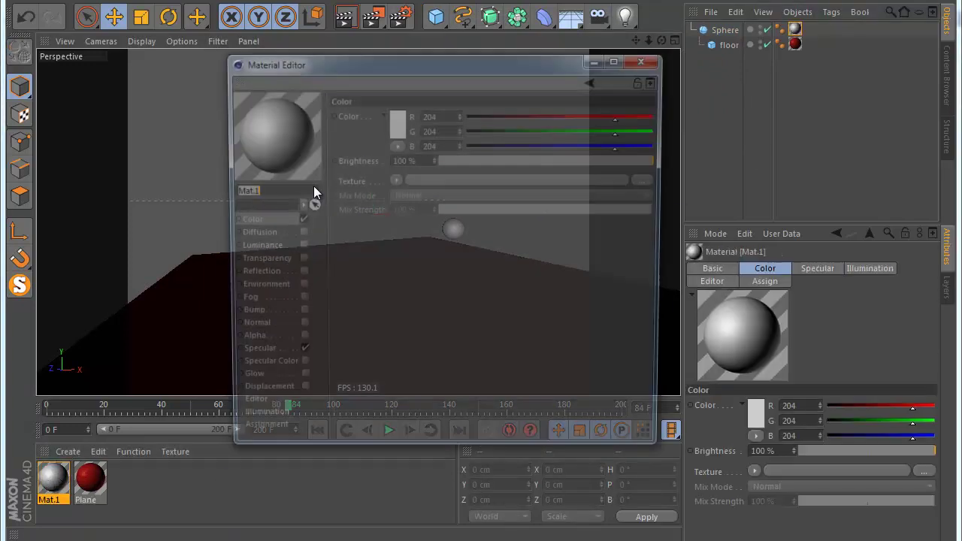
left_click(401, 117)
left_click(407, 71)
left_click(388, 81)
left_click(368, 200)
Give both the sphere and the floor Rigid Body simulation tags.
left_click(647, 58)
left_click_drag(723, 73, 702, 26)
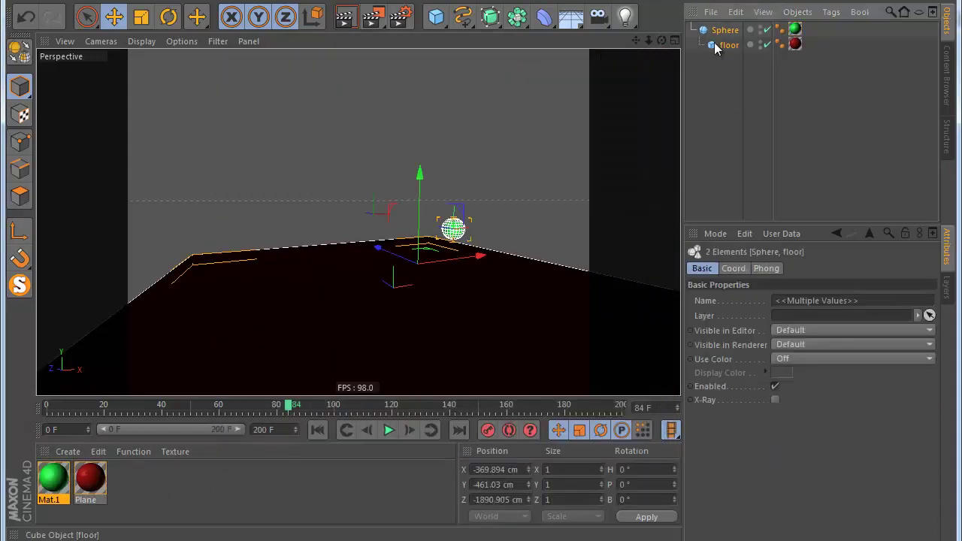
right_click(716, 43)
mouse_move(764, 188)
left_click(911, 194)
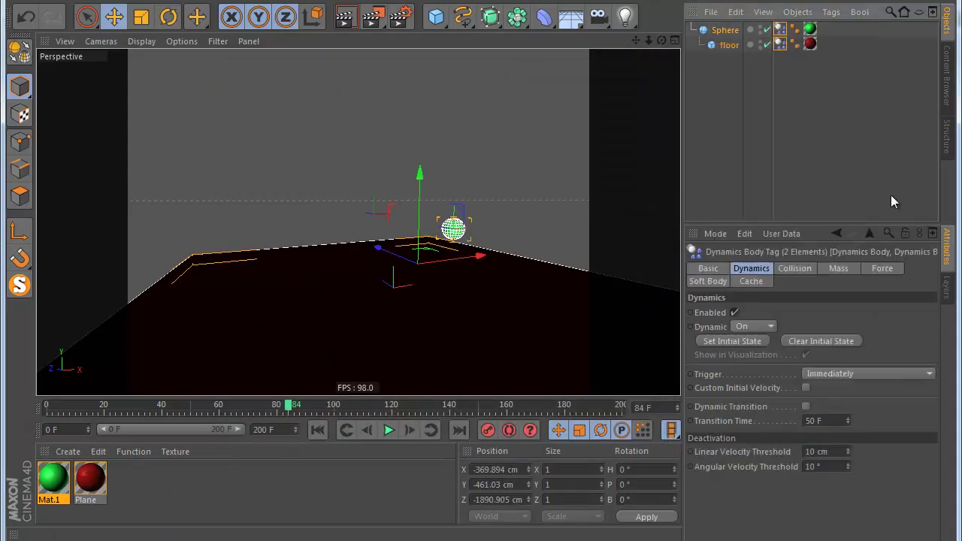
left_click(727, 95)
Set the floor's Dynamics Body to Off and play the simulation.
left_click(779, 43)
left_click(732, 44)
left_click(780, 43)
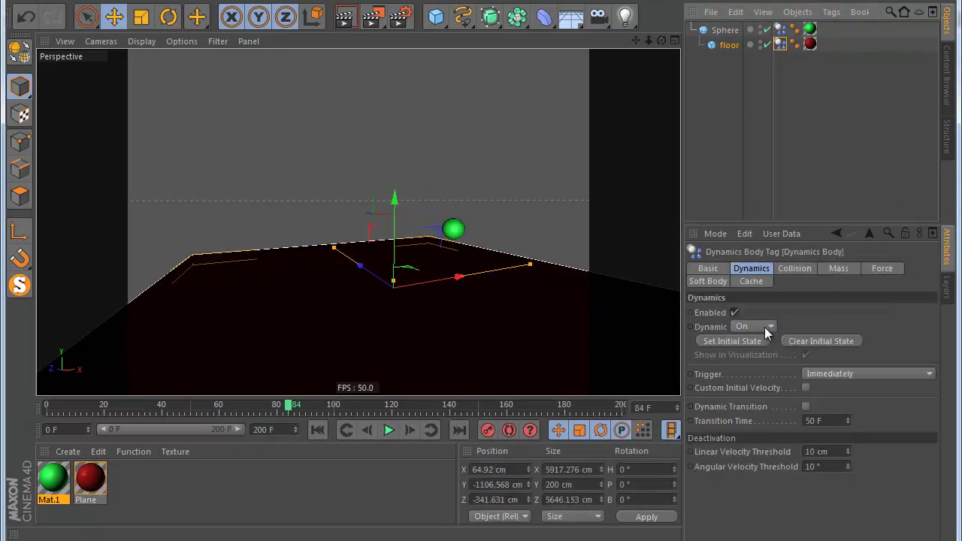
left_click(756, 326)
left_click(760, 339)
left_click(766, 64)
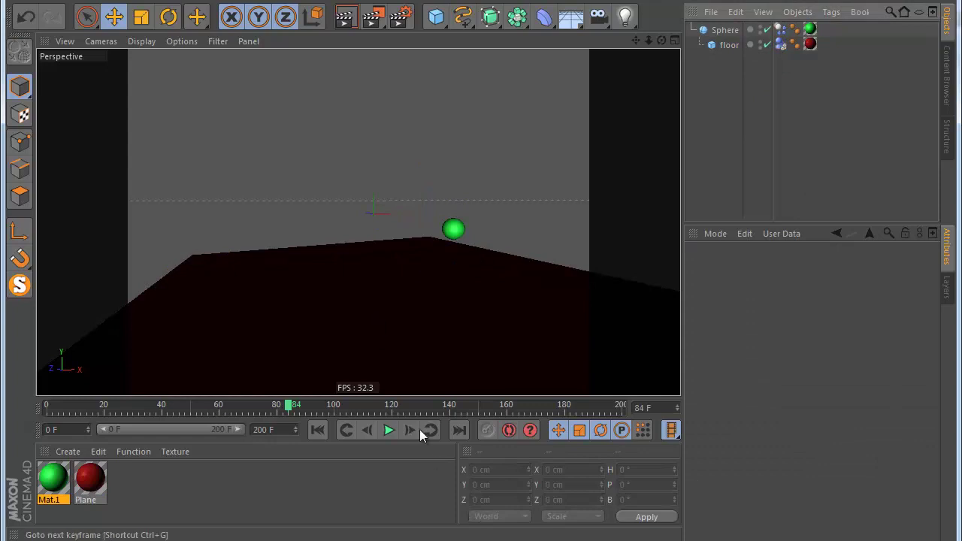
left_click(391, 429)
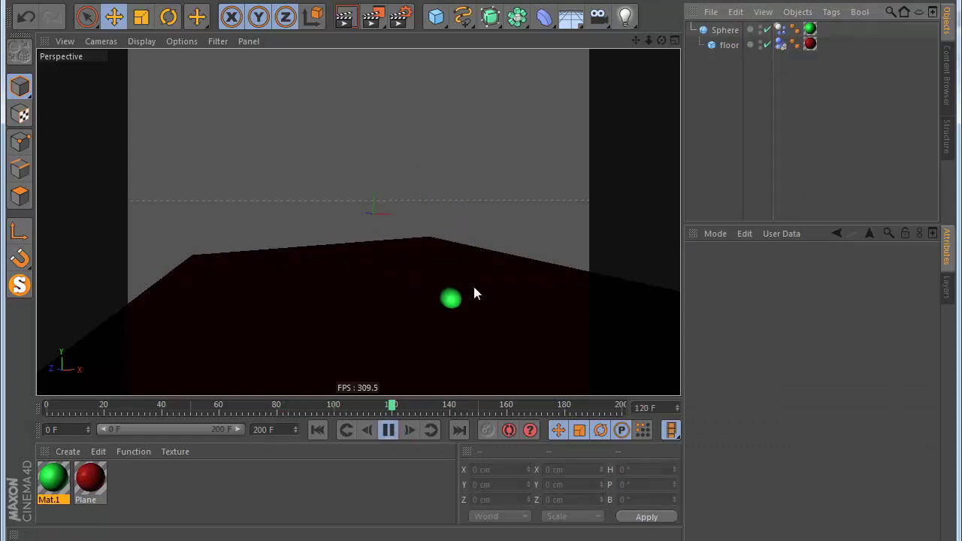
Stop and rewind, then add a light raised to about 500 cm with Shadow Maps (Soft).
left_click(388, 429)
left_click(317, 429)
left_click(625, 17)
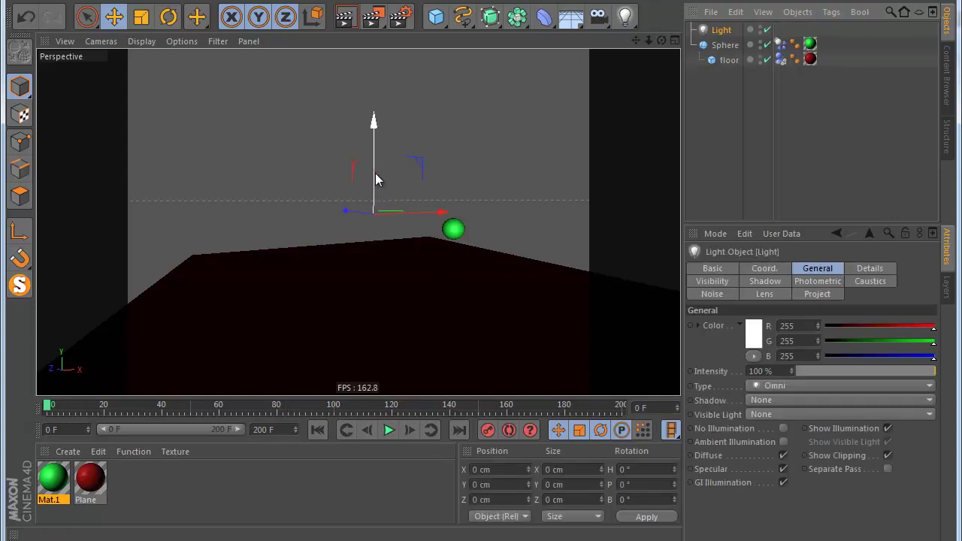
left_click_drag(373, 173, 409, 134)
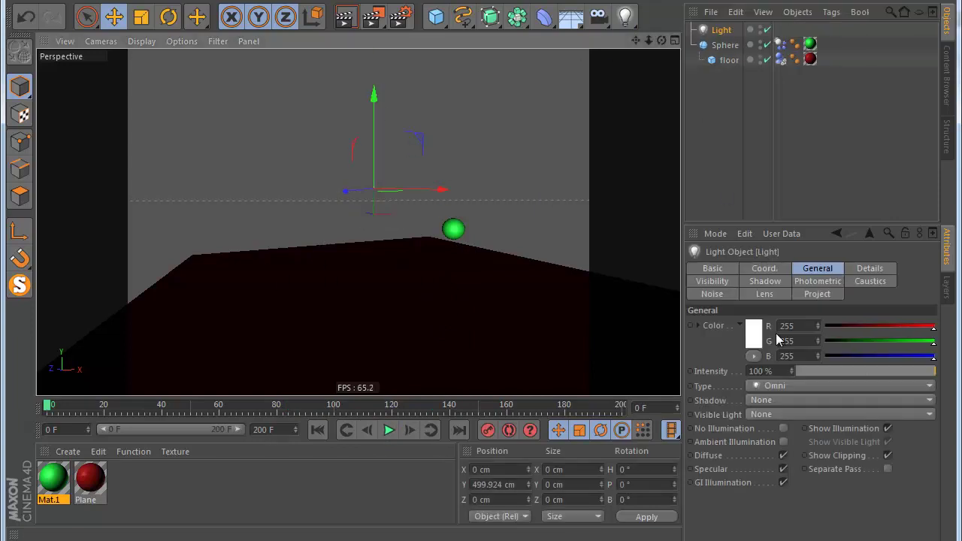
left_click(782, 400)
left_click(778, 414)
Render a preview of the view, then delete the trial light.
key("ctrl+r")
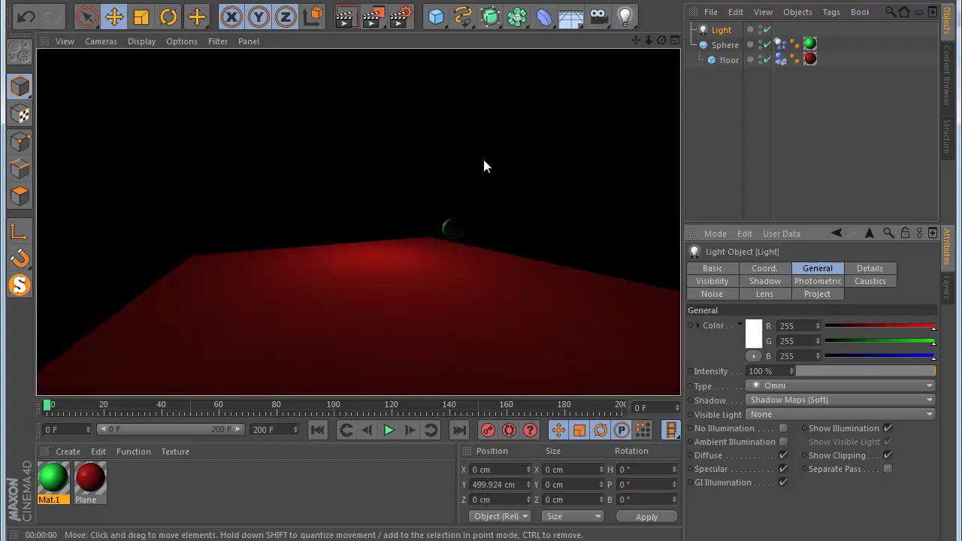
left_click(719, 33)
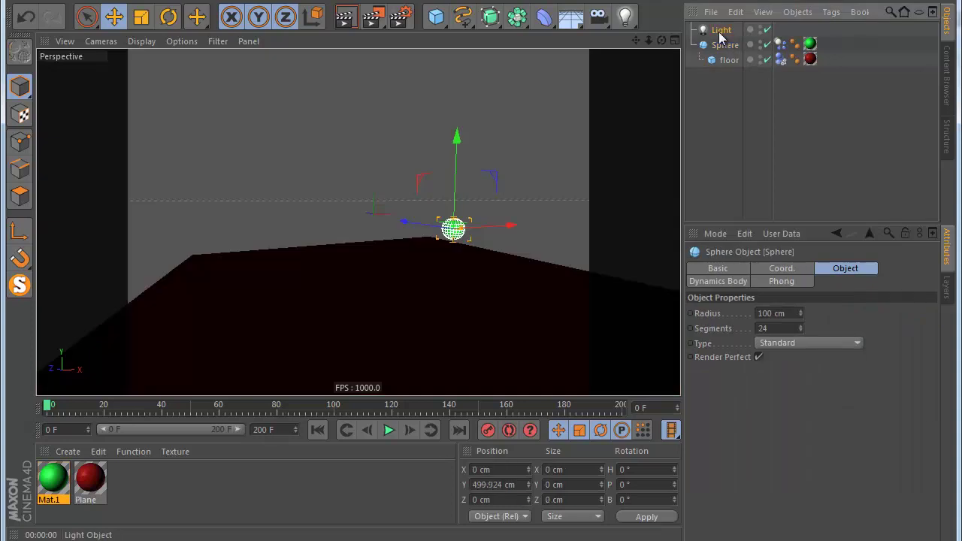
key("Delete")
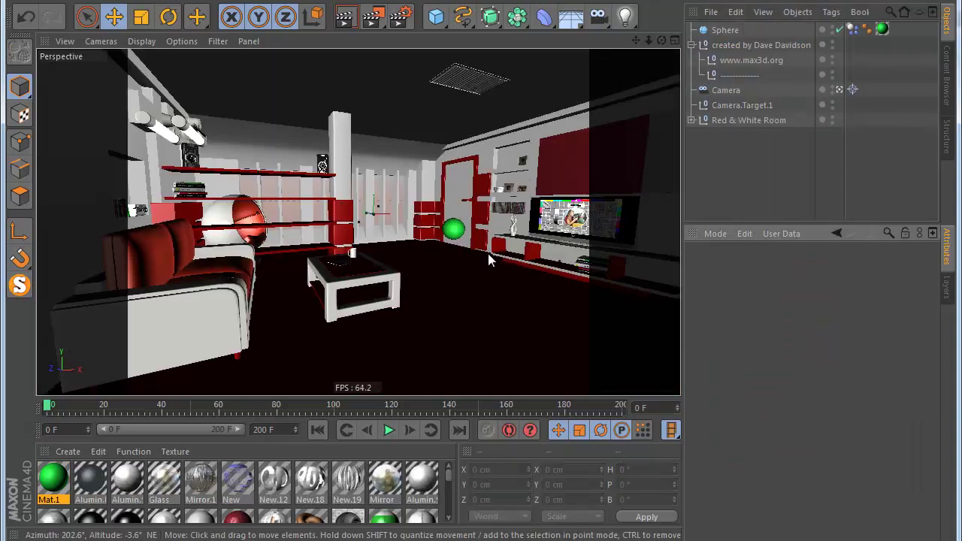
Play the sphere simulation in the restored room, then pause and rewind to frame 0.
left_click(382, 433)
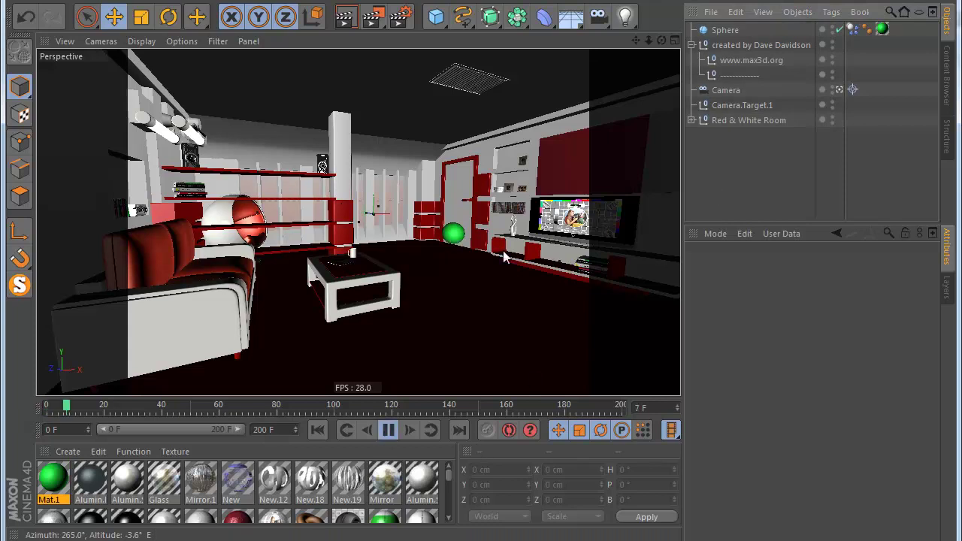
left_click(390, 431)
left_click(317, 430)
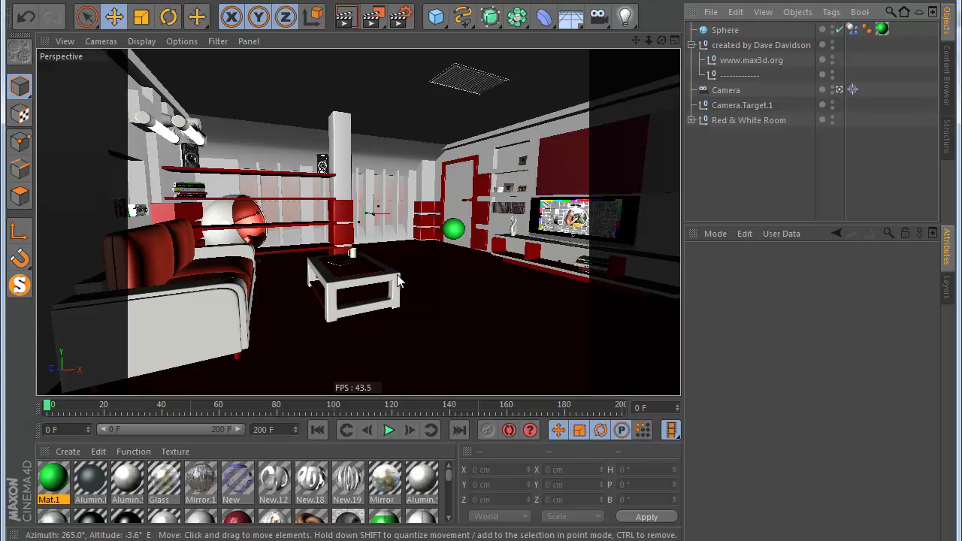
Isolate the white sphere beside the sofa and apply a new material, Mat.3, to it.
left_click(212, 213)
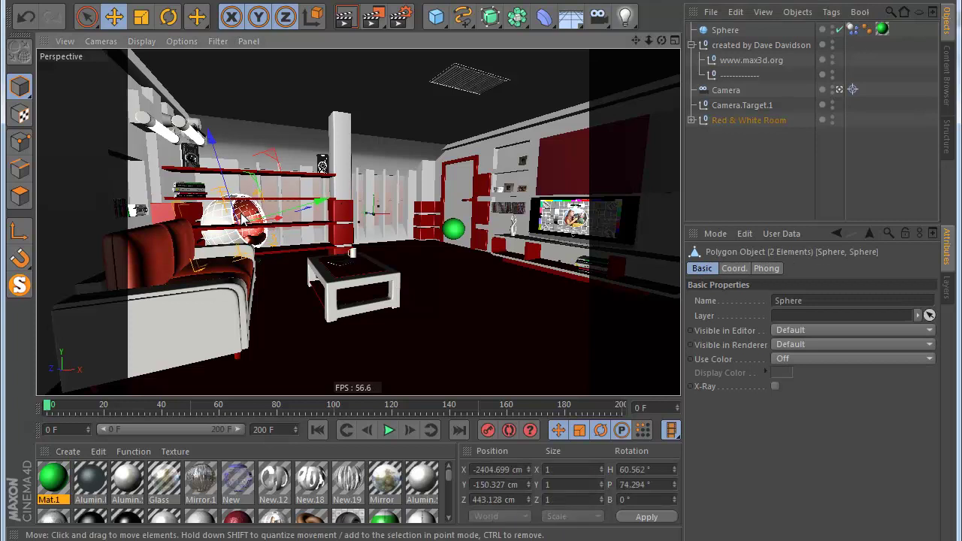
left_click(20, 285)
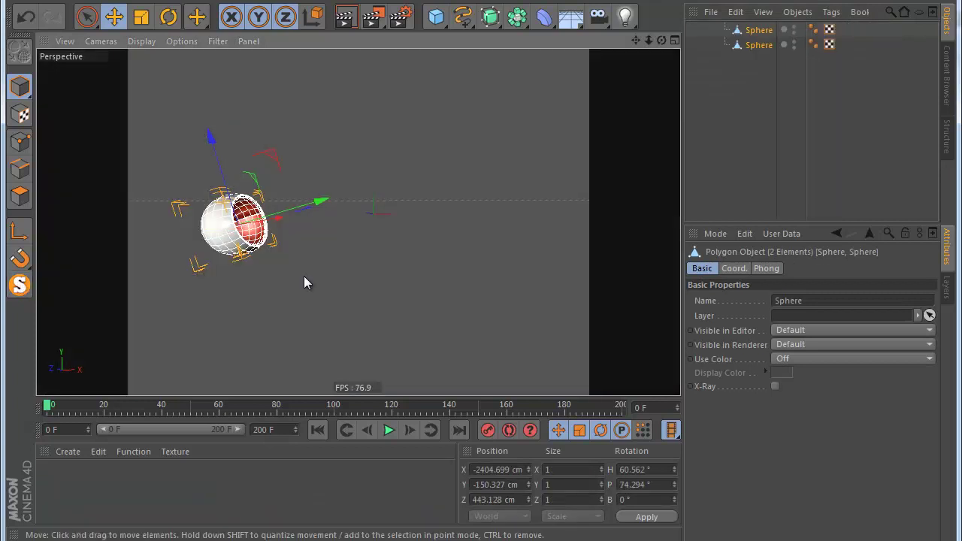
left_click(708, 162)
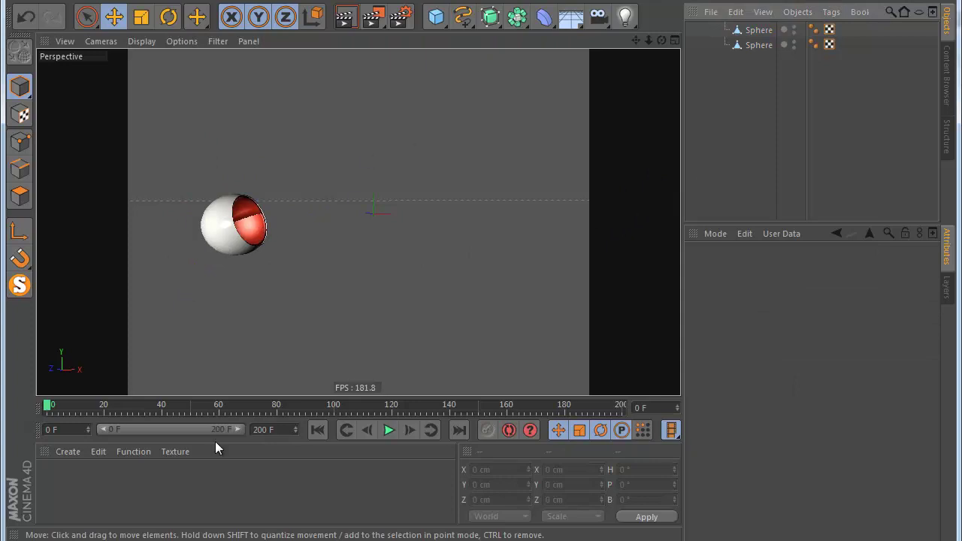
double_click(157, 484)
left_click_drag(53, 478, 239, 229)
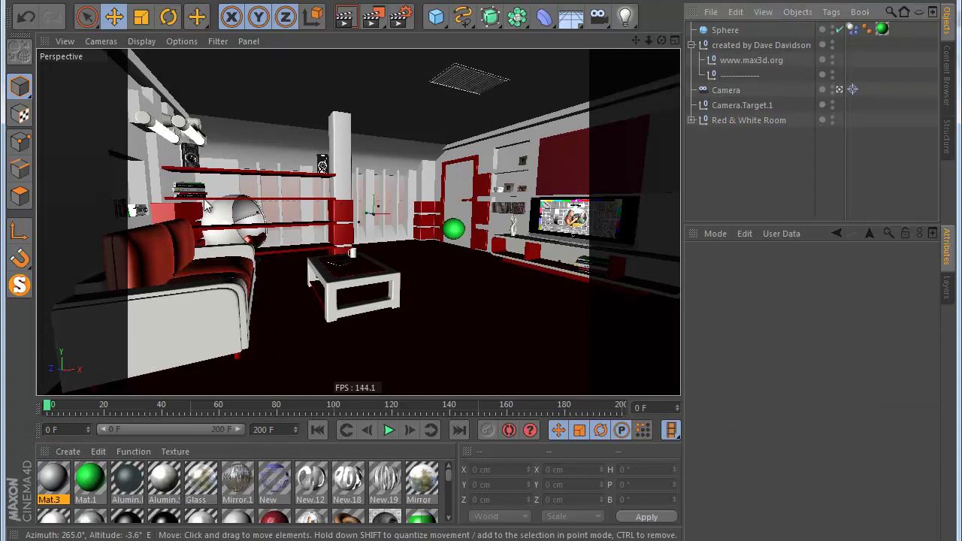
left_click_drag(648, 41, 478, 327)
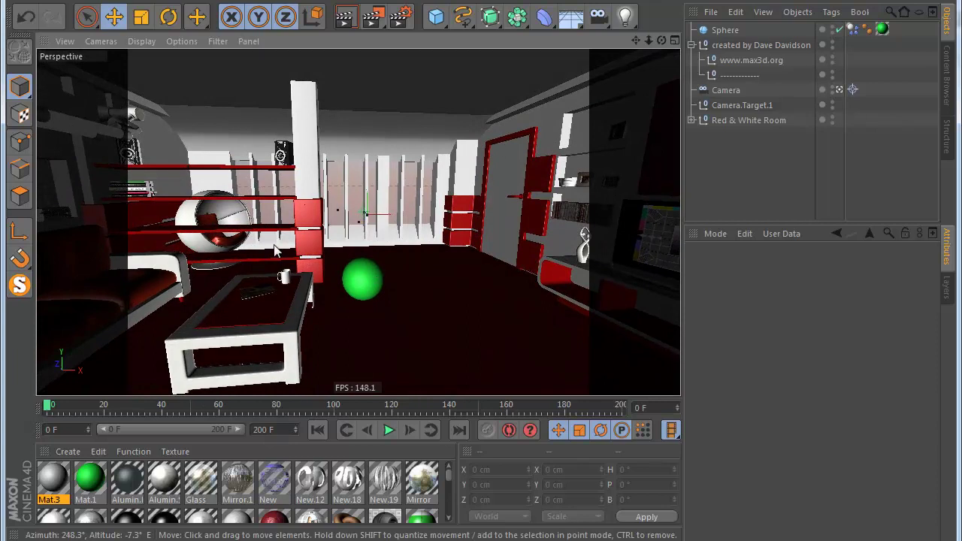
left_click(362, 280)
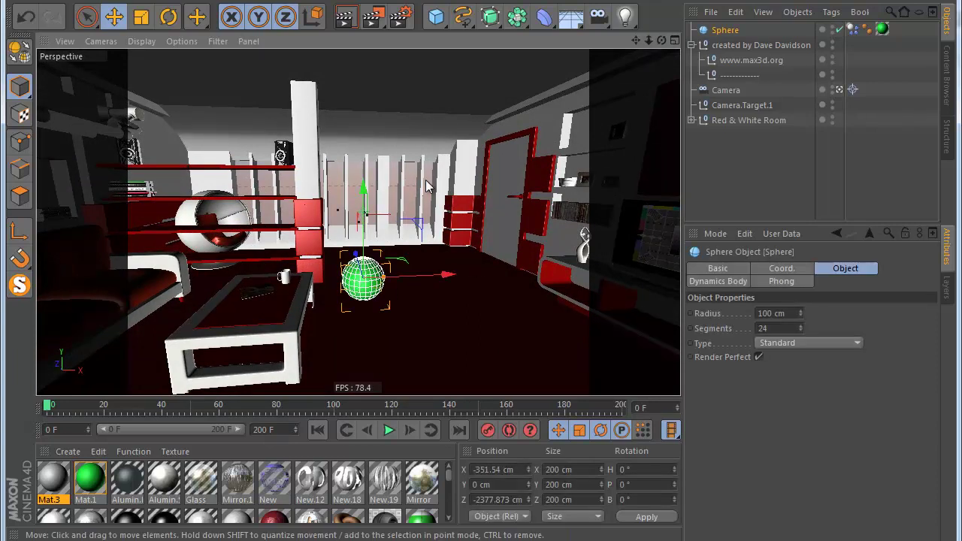
left_click(313, 297)
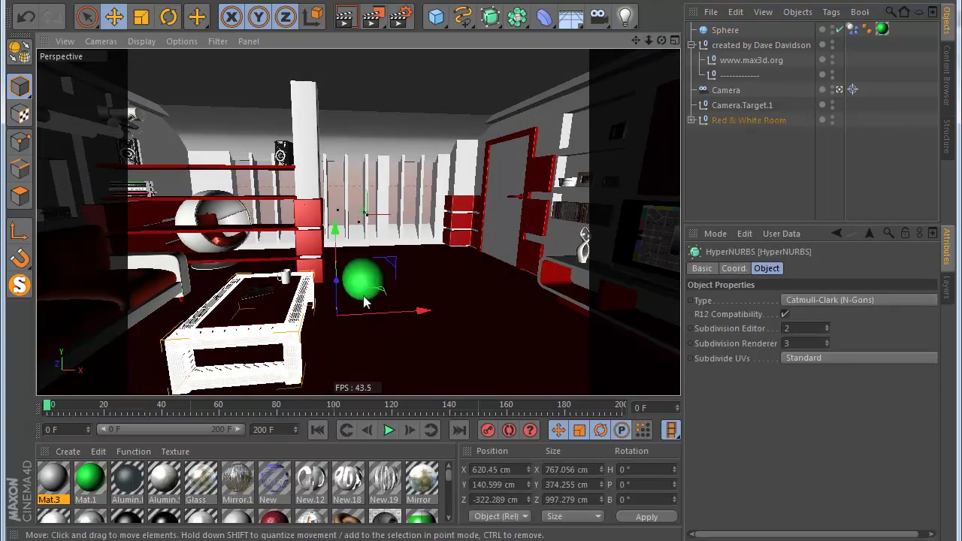
left_click(441, 270)
left_click(698, 173)
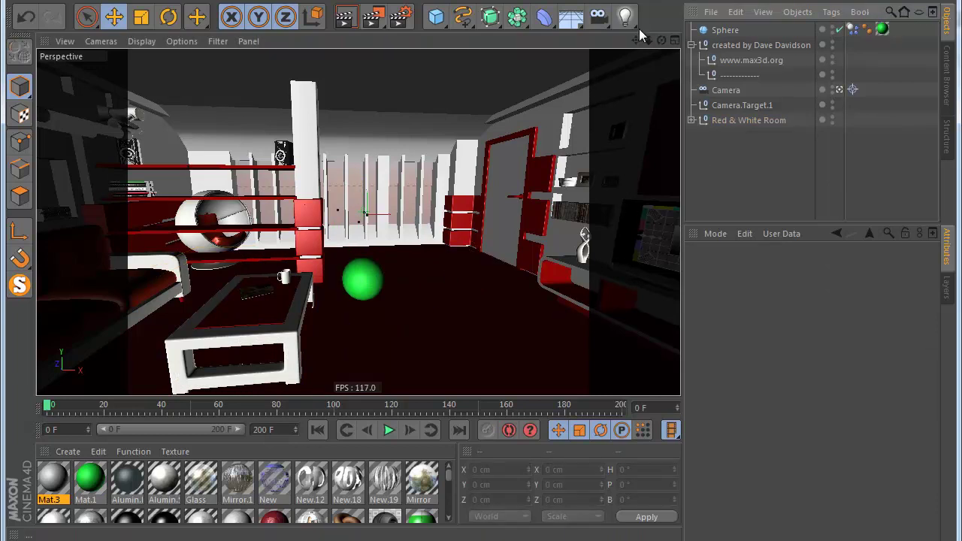
left_click_drag(661, 40, 482, 326)
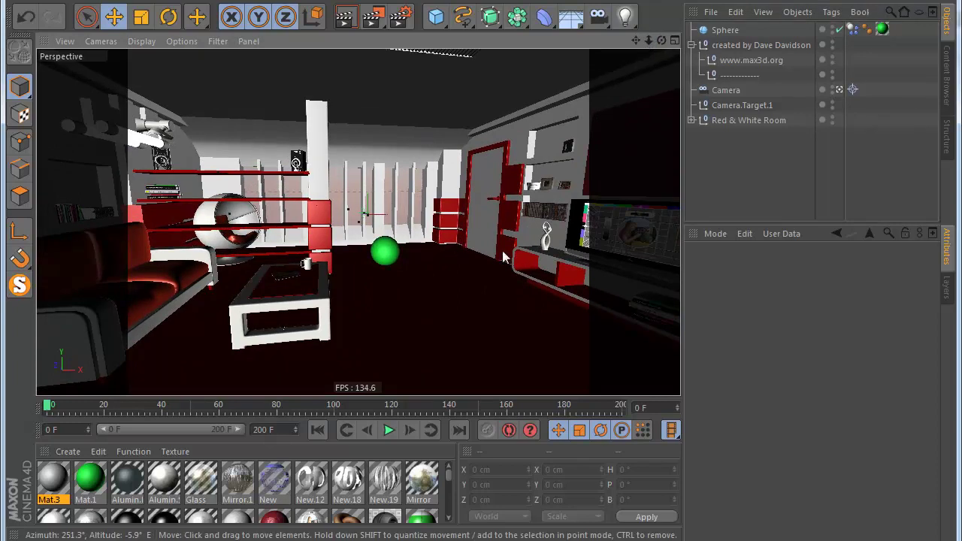
left_click(402, 289)
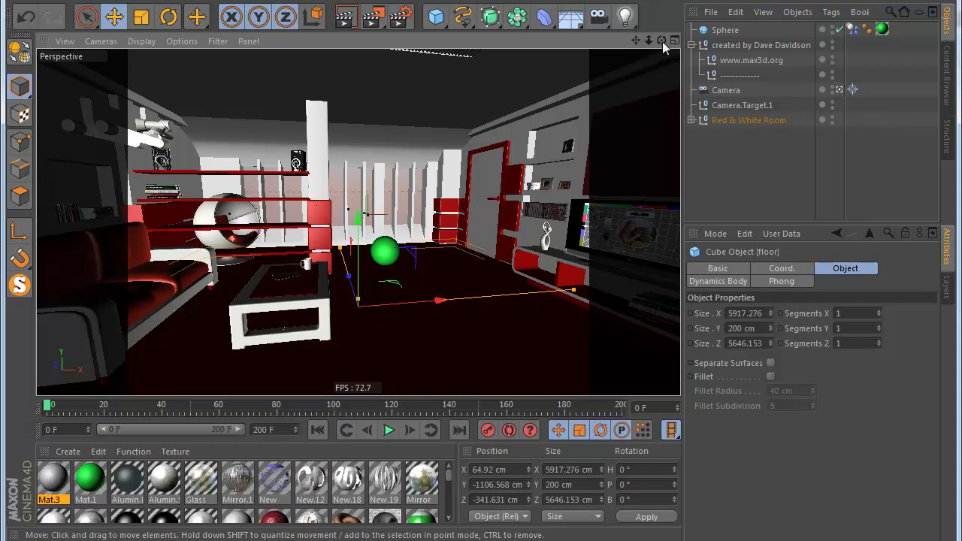
left_click_drag(662, 41, 482, 330)
left_click(708, 143)
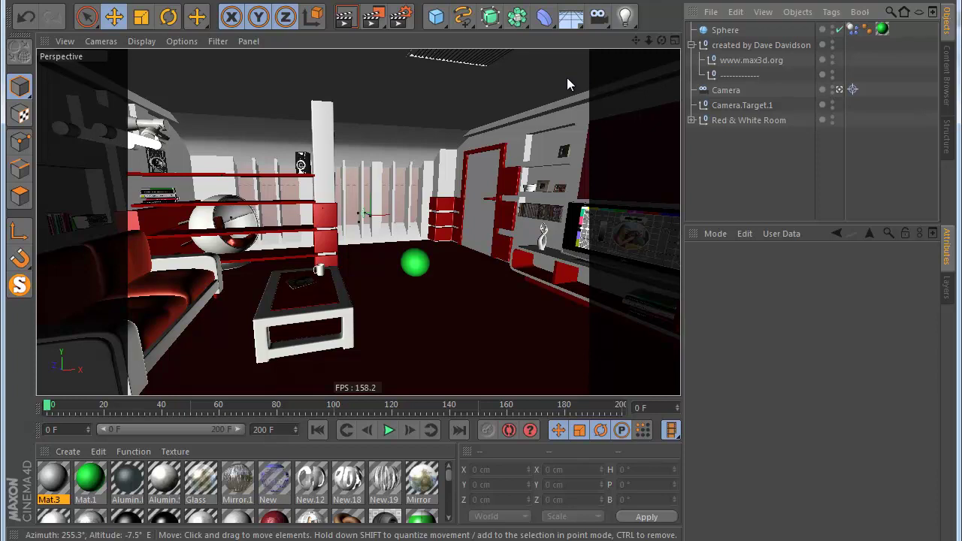
Isolate the white table, its HyperNURBS, the green sphere and the floor with MagicSolo.
left_click(307, 294)
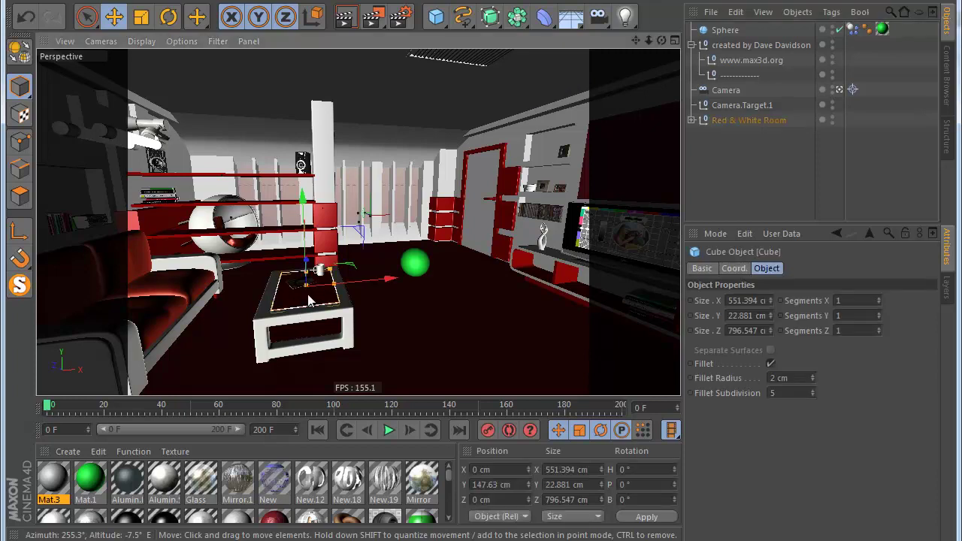
left_click(282, 325, "shift")
left_click(414, 263, "shift")
left_click(396, 317, "shift")
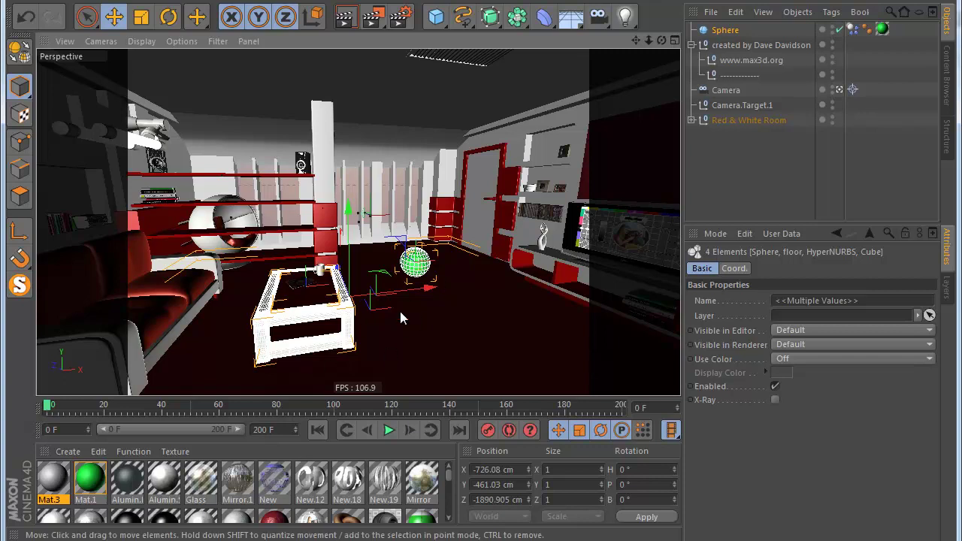
left_click(20, 285)
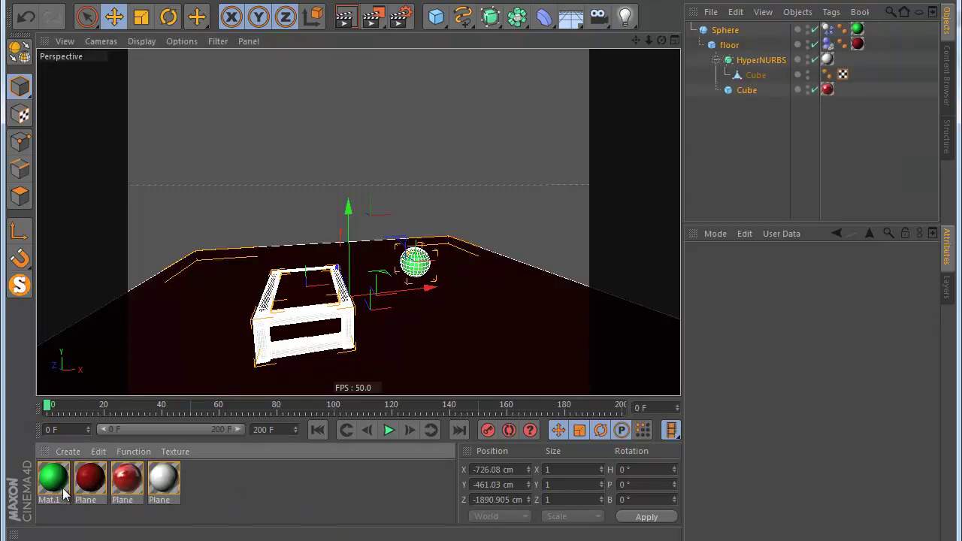
left_click(435, 254)
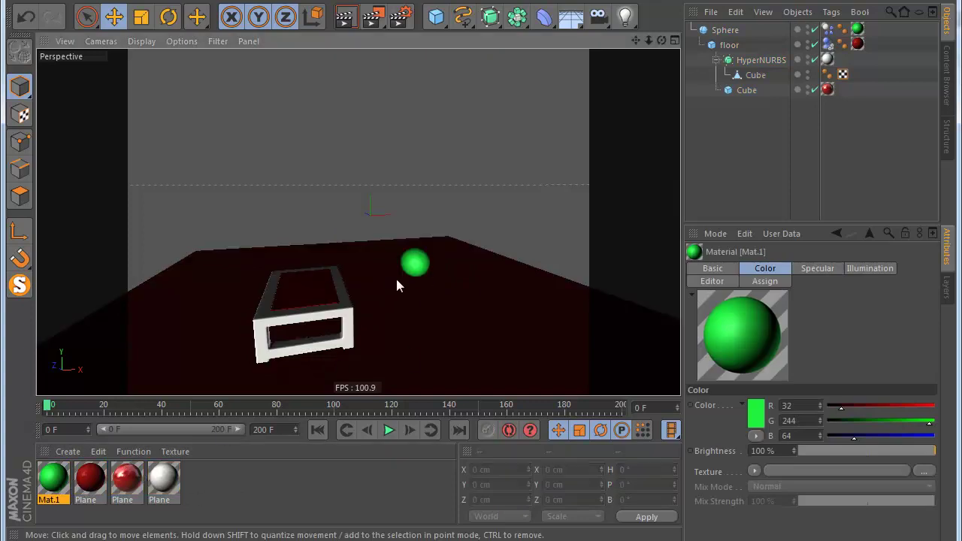
left_click(419, 267)
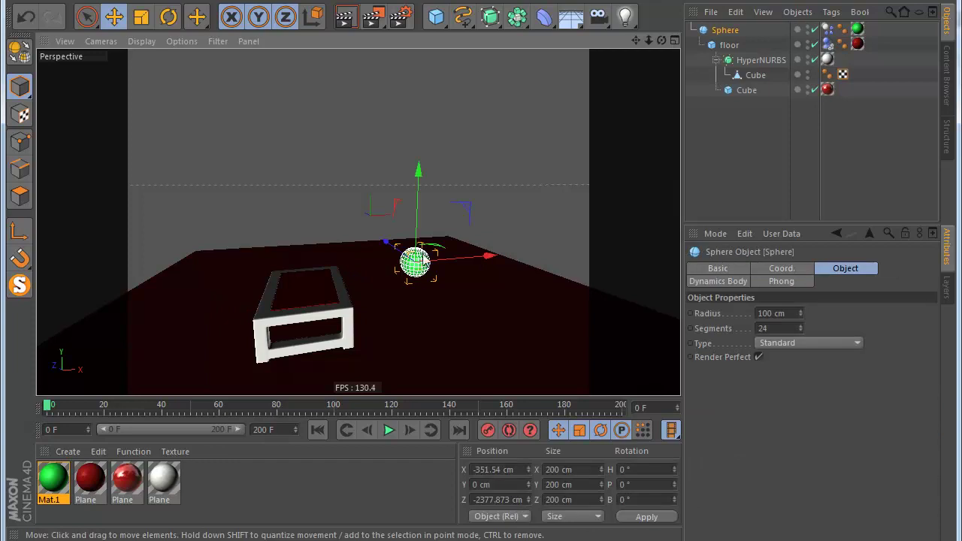
Add a Cube, set it down on the white table top, and restore the full room.
left_click_drag(444, 22, 556, 37)
left_click_drag(408, 213, 345, 272)
left_click(460, 300)
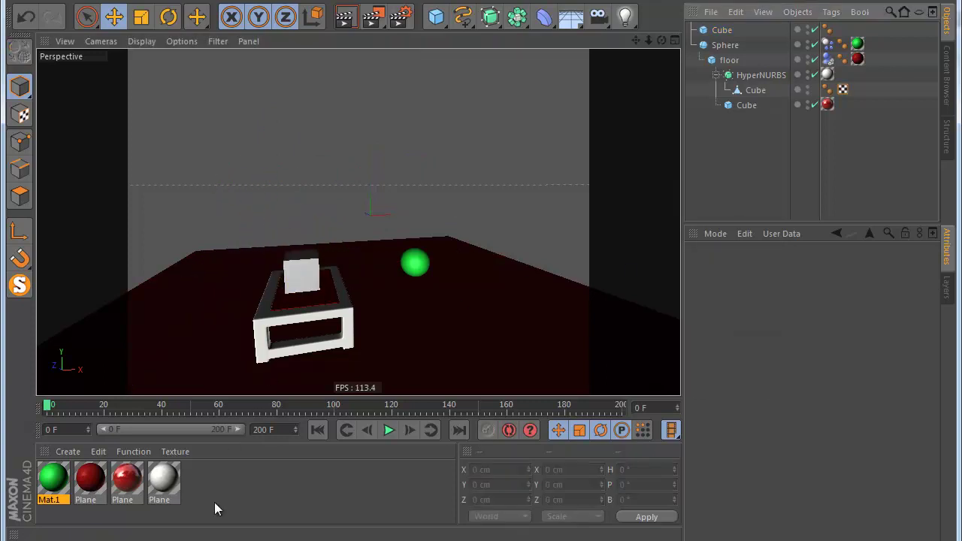
left_click(297, 276)
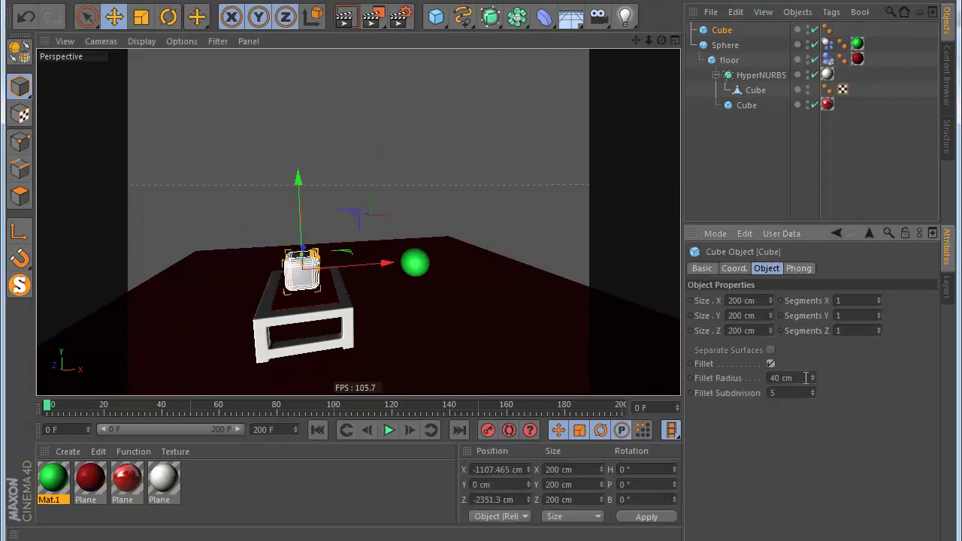
left_click(56, 300)
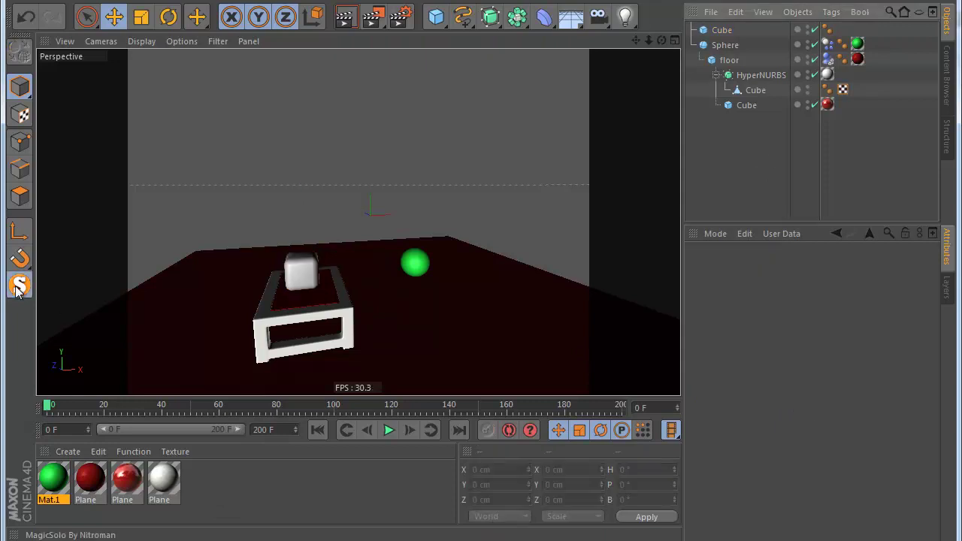